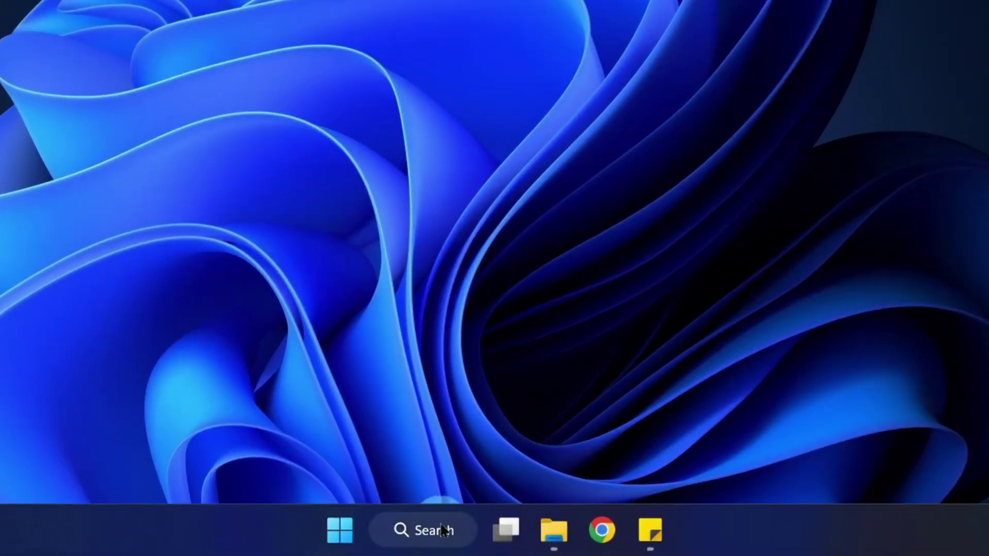
Step: Search Windows for 'power' to find the Edit power plan result
left_click(443, 529)
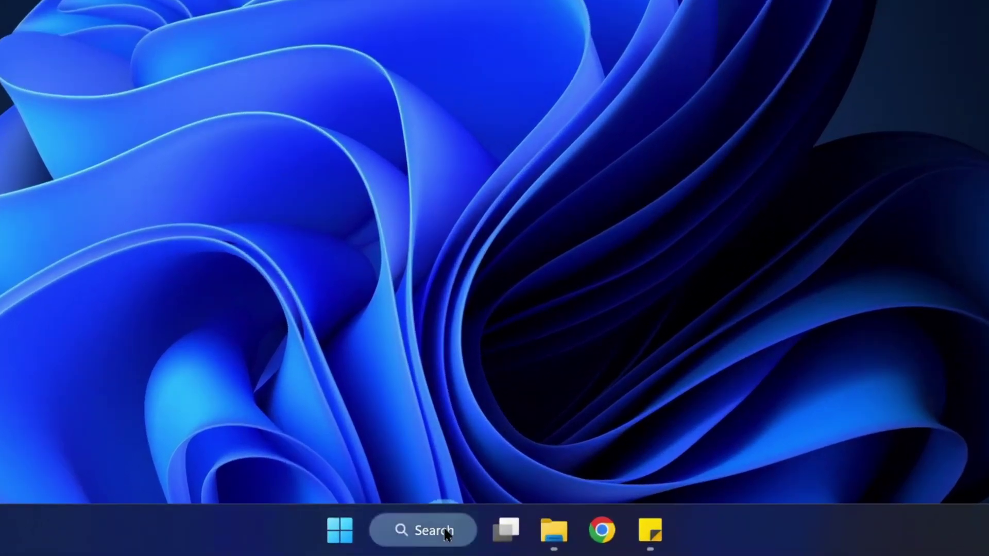
type("p")
type("ow")
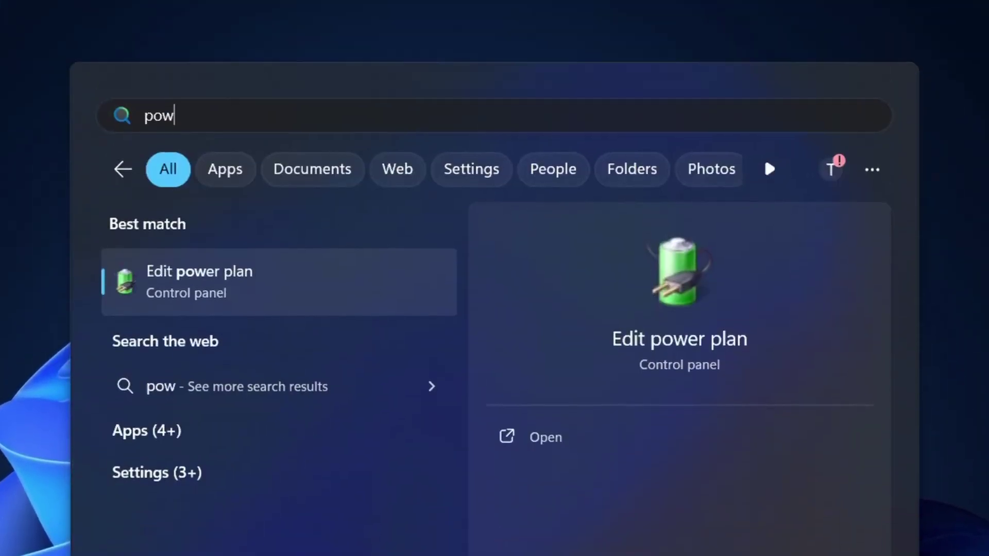
type("er plan")
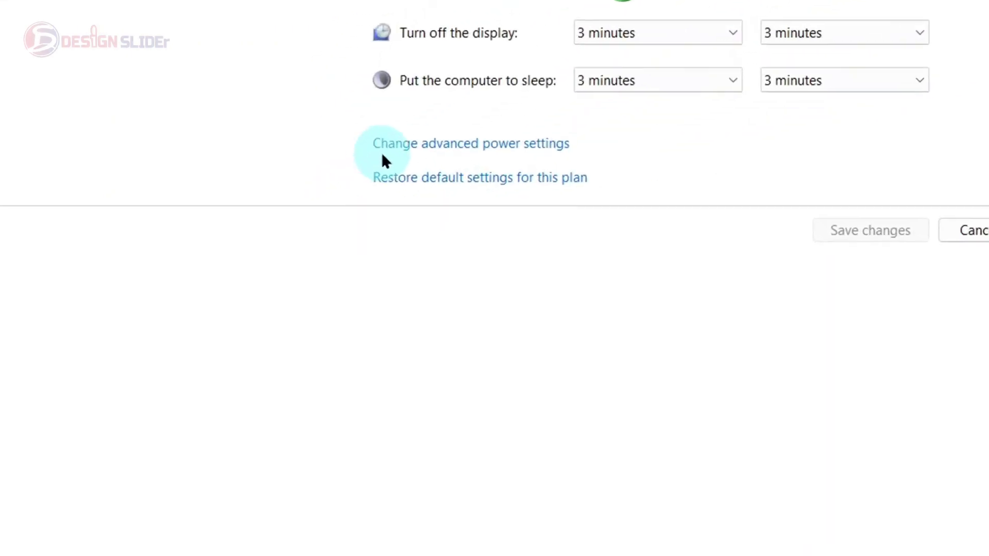
Step: Open the Balanced plan's advanced power settings and collapse the Hard disk category
left_click(570, 148)
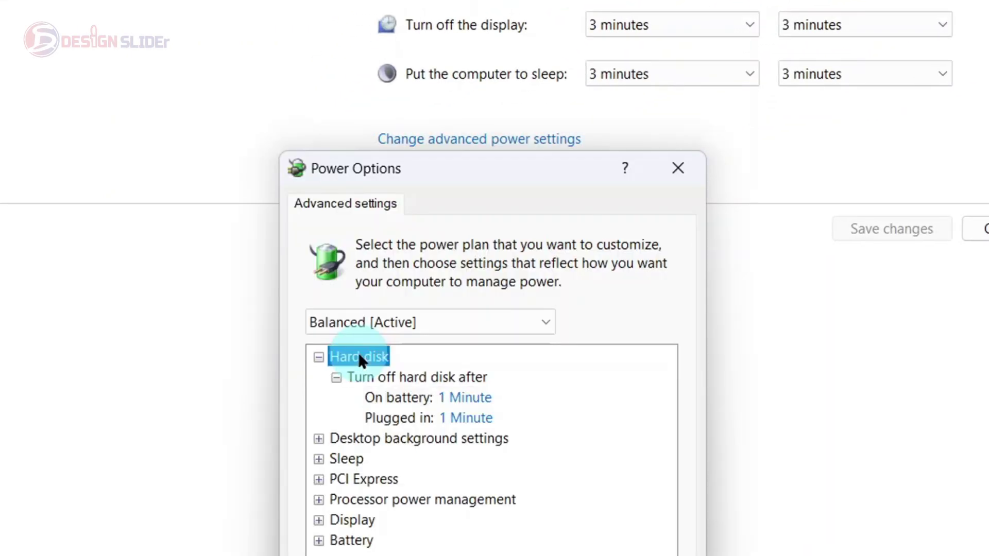
left_click(318, 356)
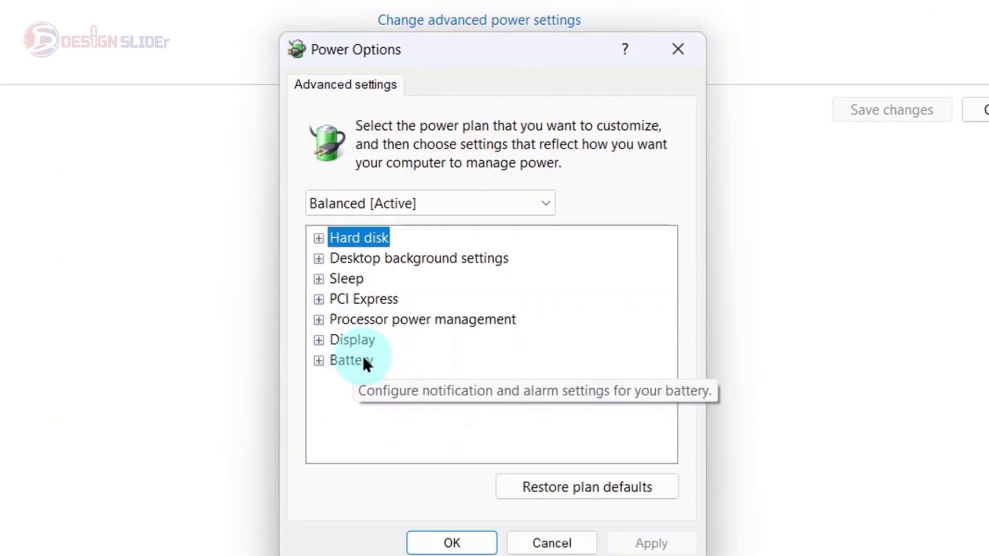
Step: Expand Battery and set Critical battery notification to On for On battery and Plugged in
left_click(369, 360)
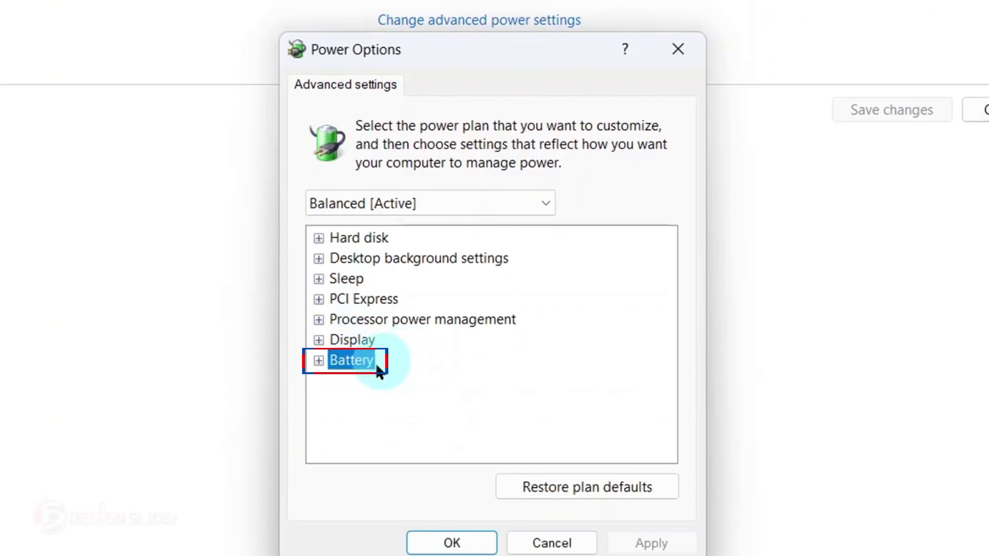
left_click(318, 359)
left_click(467, 321)
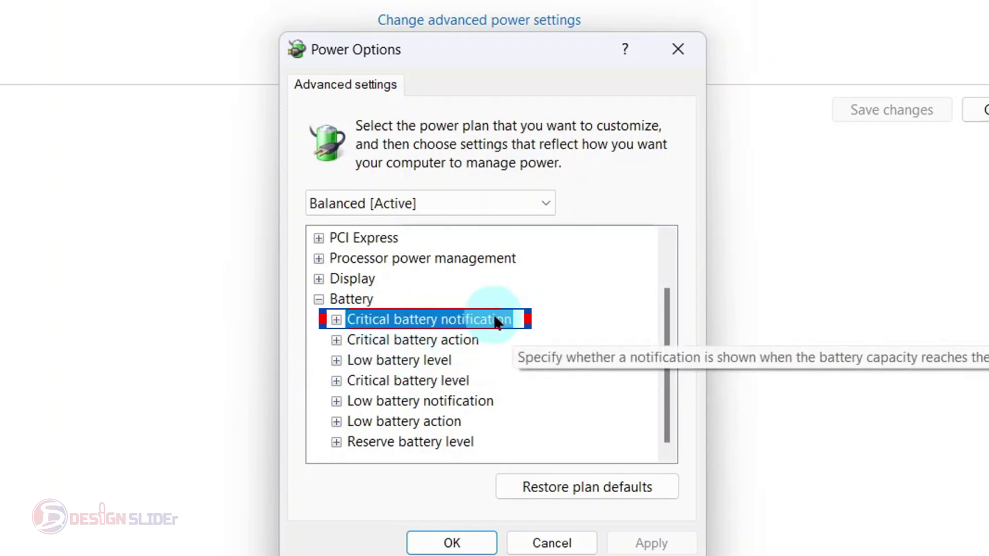
left_click(336, 319)
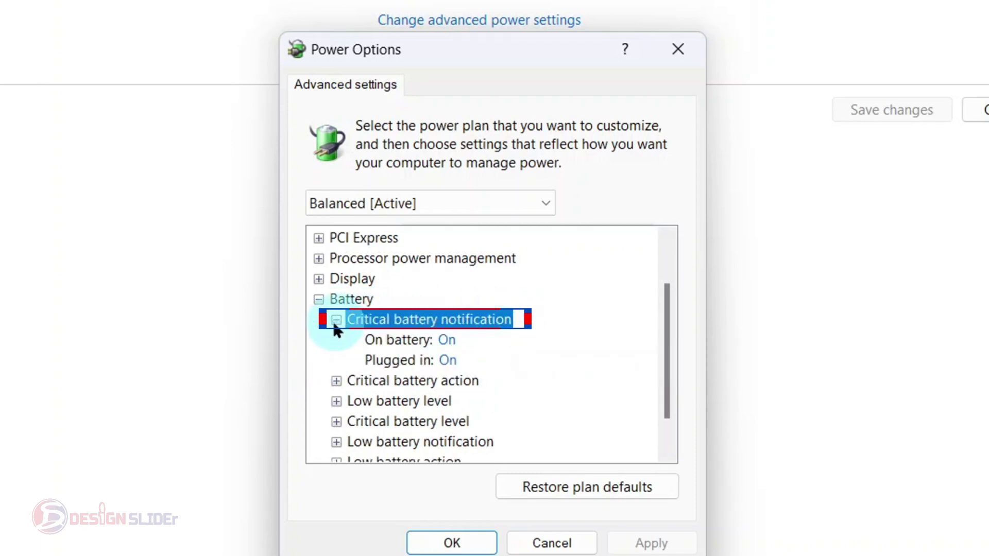
left_click(391, 341)
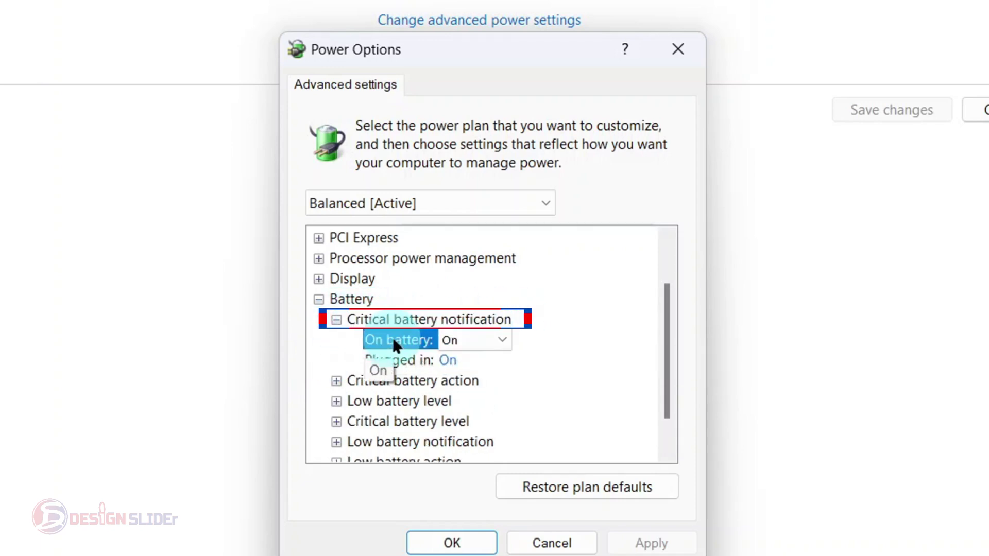
left_click(491, 340)
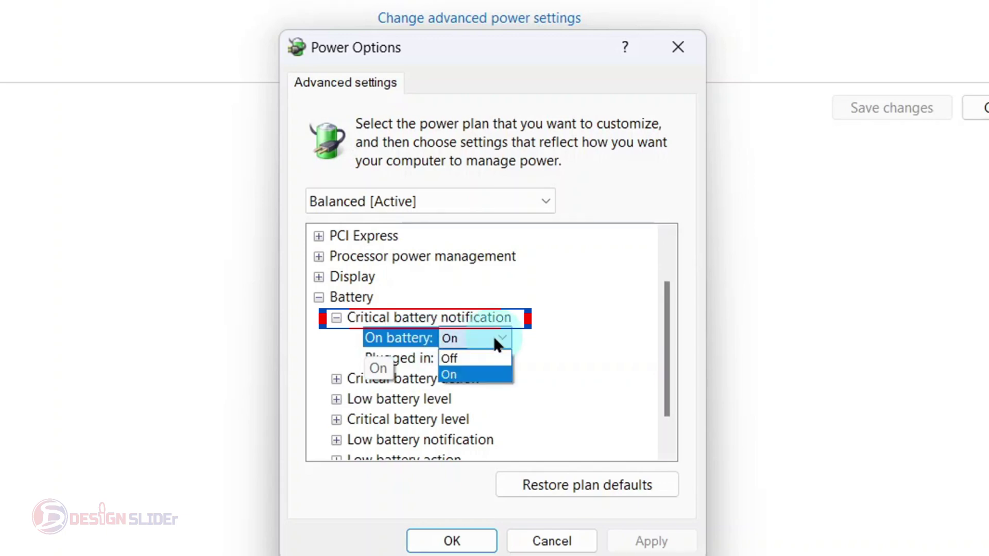
left_click(409, 357)
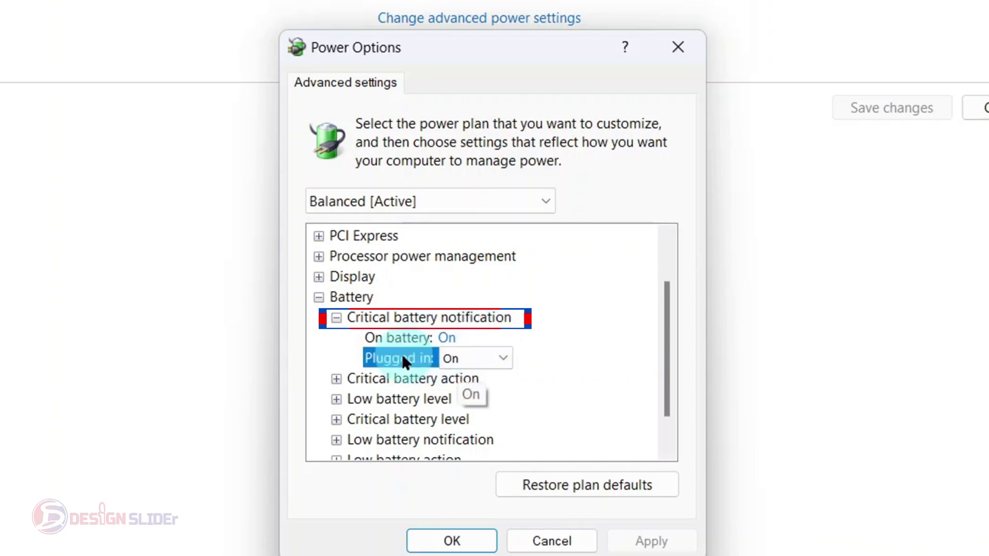
left_click(502, 358)
left_click(502, 357)
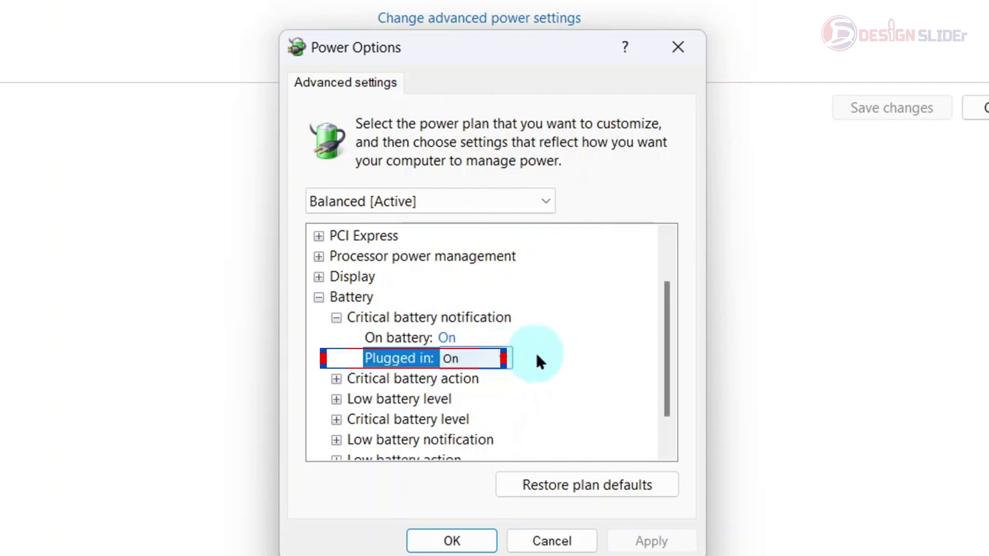
left_click(561, 378)
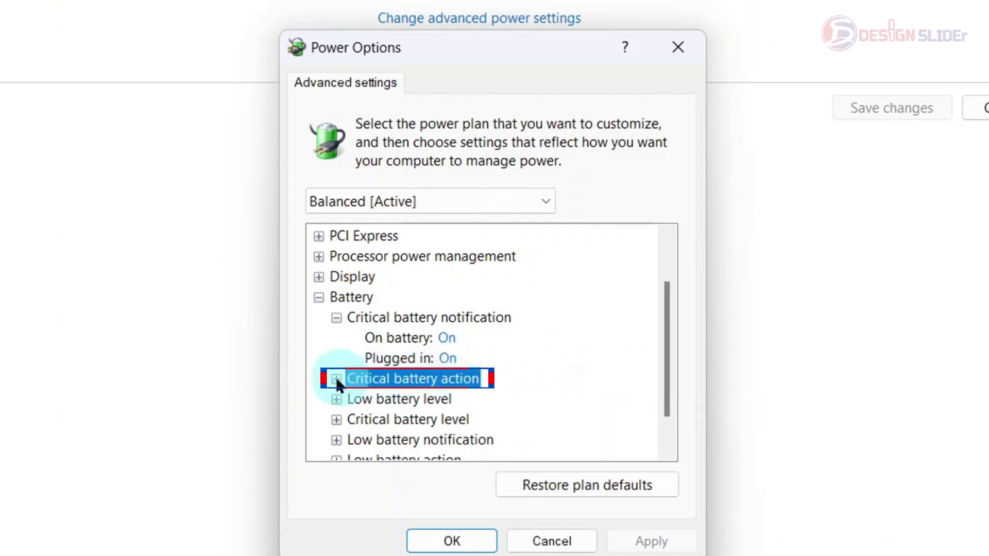
Step: Set Critical battery action to Hibernate for both On battery and Plugged in
left_click(349, 379)
left_click(396, 399)
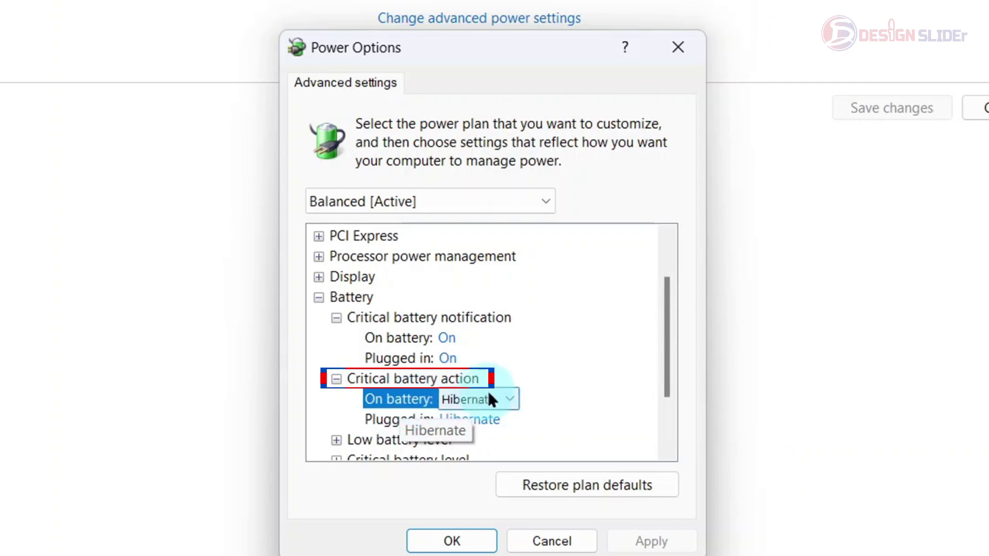
left_click(509, 399)
left_click(509, 399)
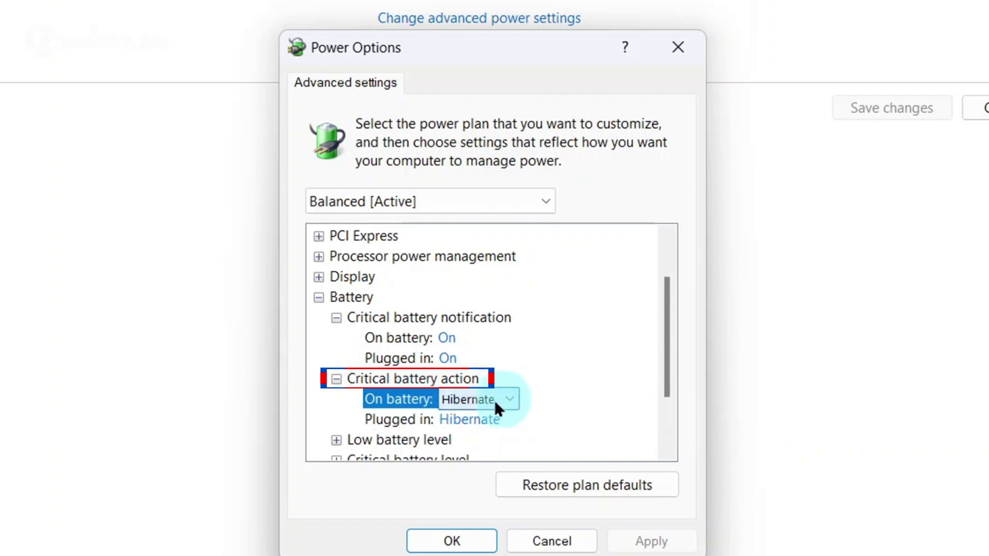
left_click(409, 419)
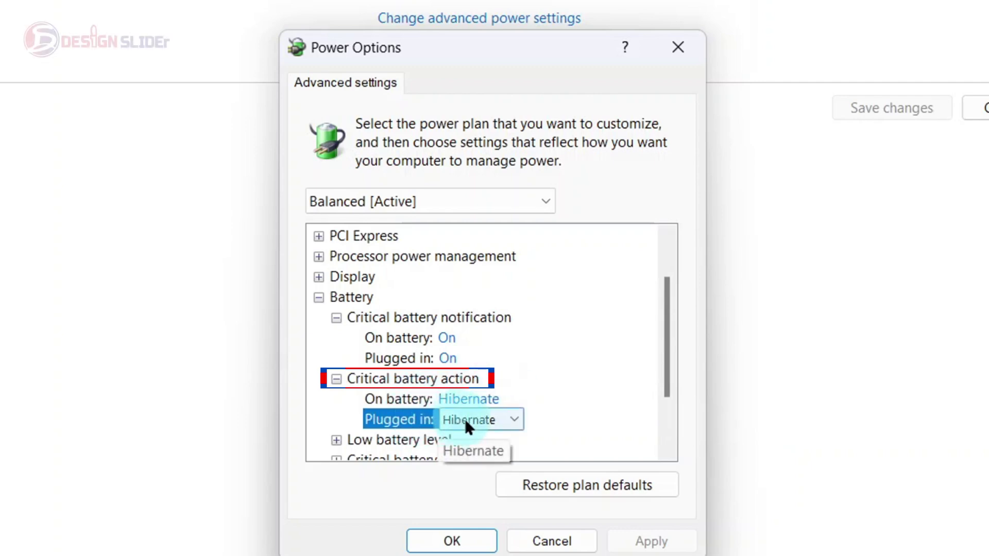
left_click(514, 420)
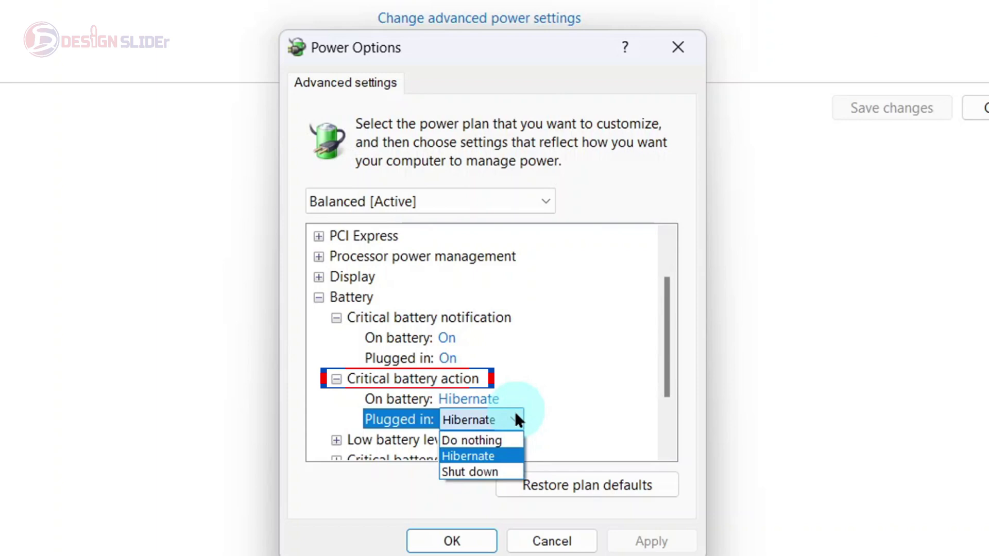
left_click(515, 419)
scroll(433, 386, "down", 1)
left_click(390, 358)
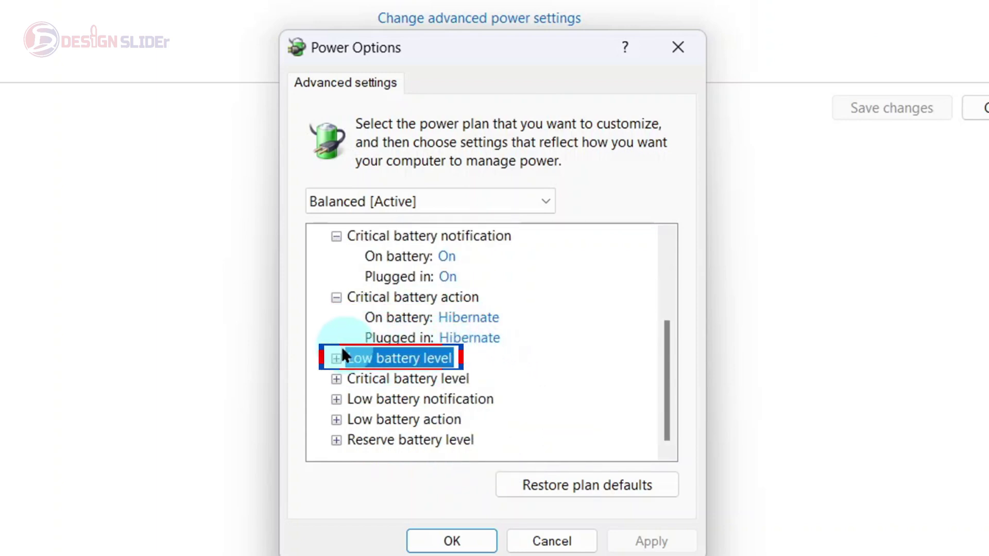
Step: Raise Low battery level to 15% for both On battery and Plugged in
left_click(336, 358)
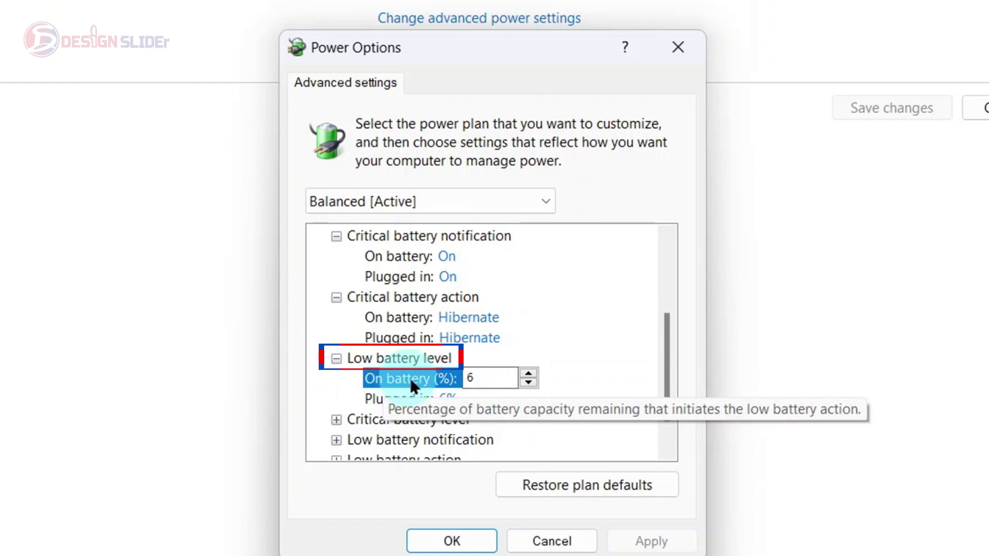
type("8")
left_click(528, 378)
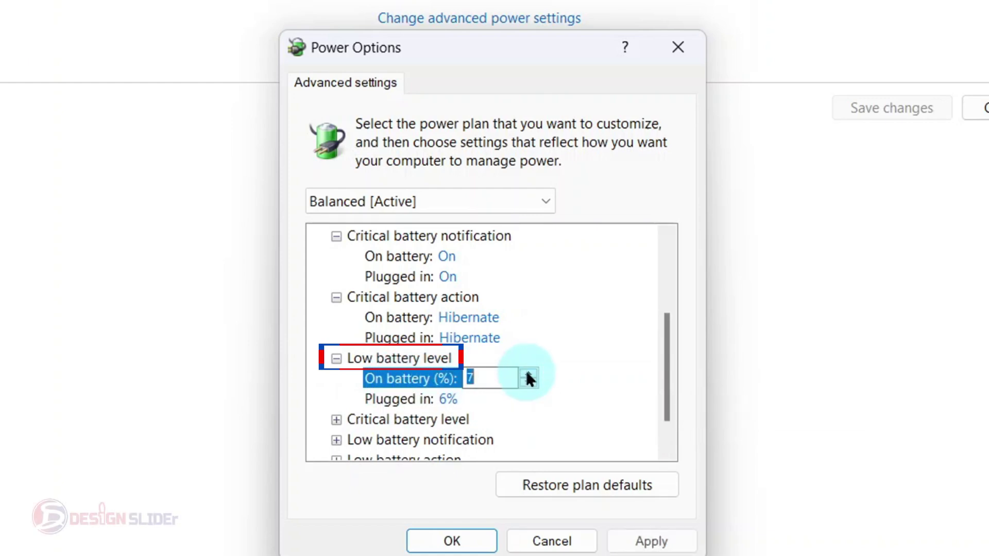
left_click(527, 375)
left_click(528, 375)
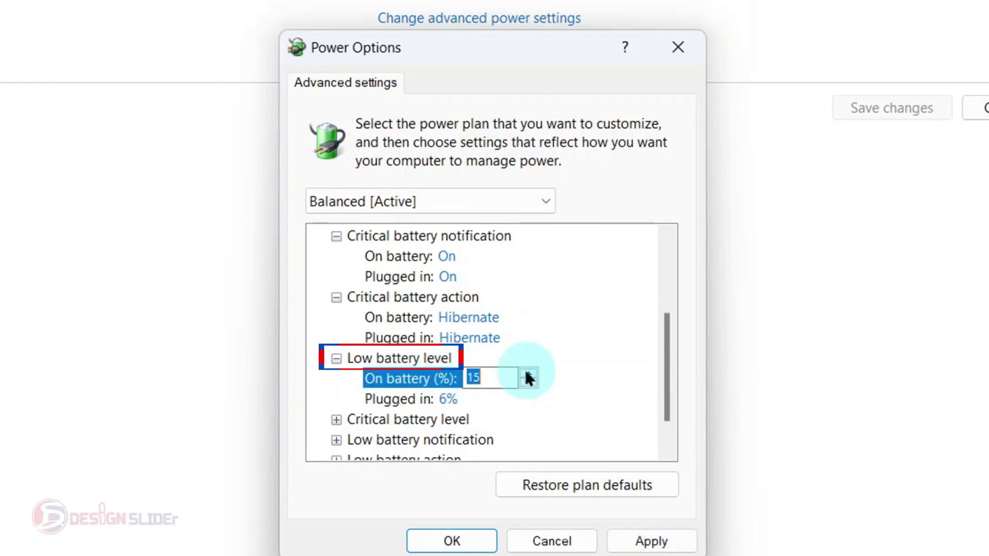
left_click(527, 375)
left_click(528, 375)
left_click(404, 398)
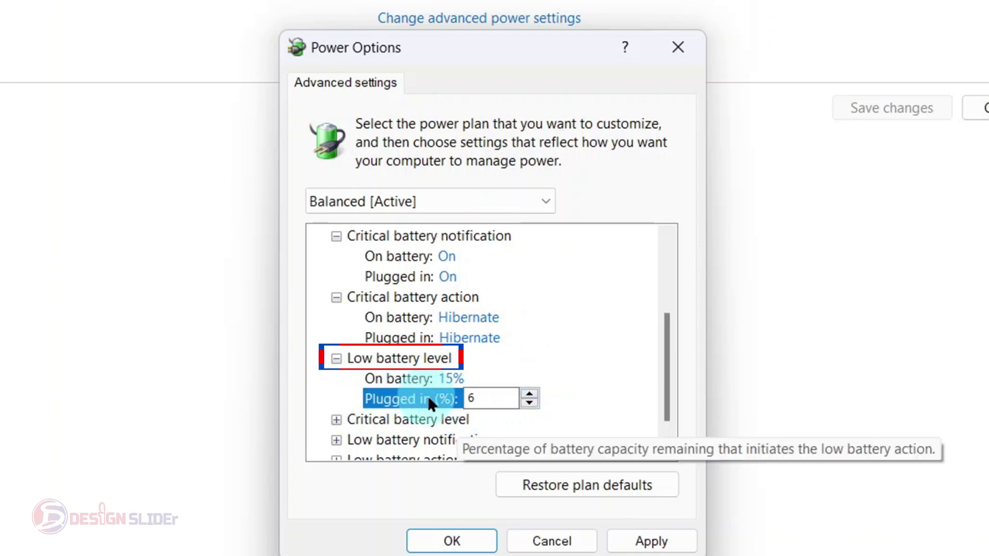
left_click(529, 393)
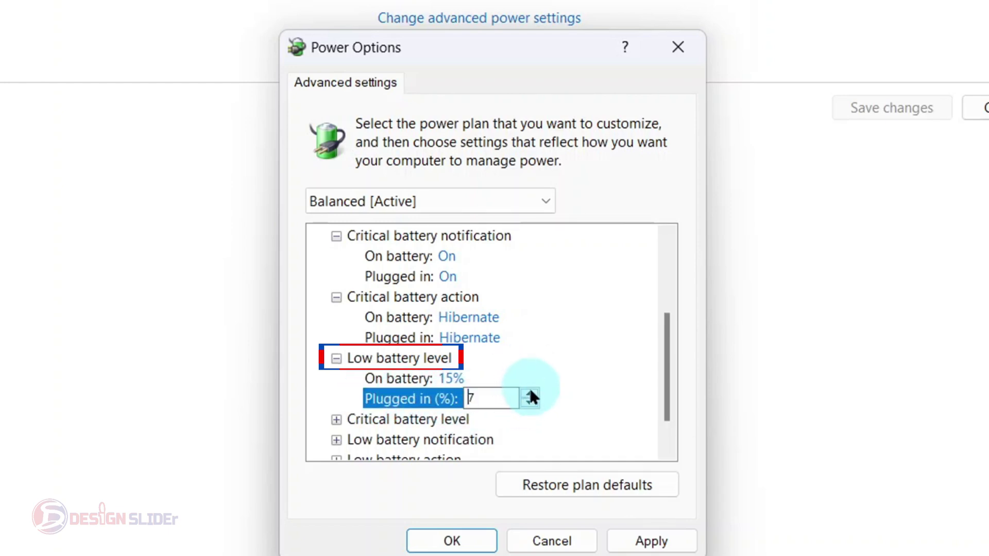
type("15")
scroll(422, 383, "down", 1)
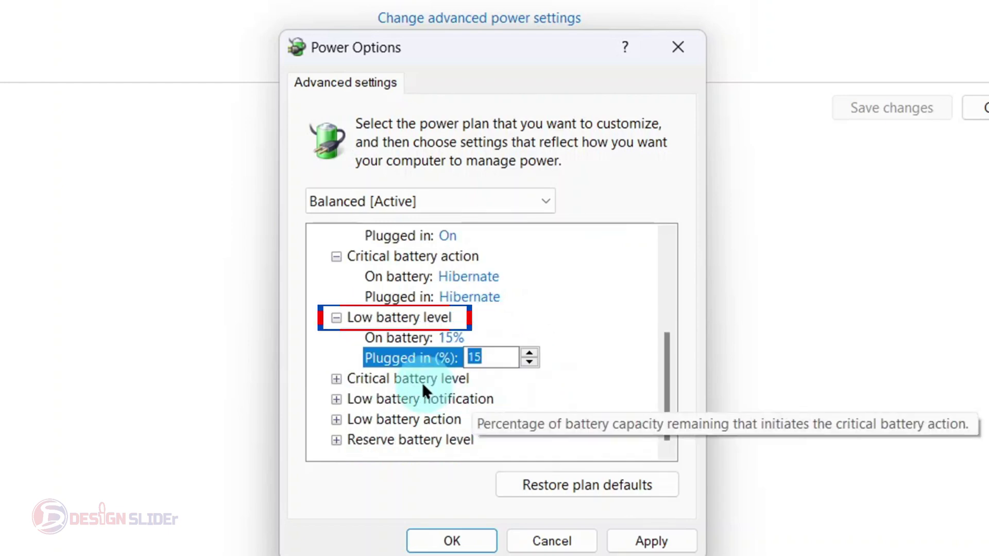
left_click(426, 382)
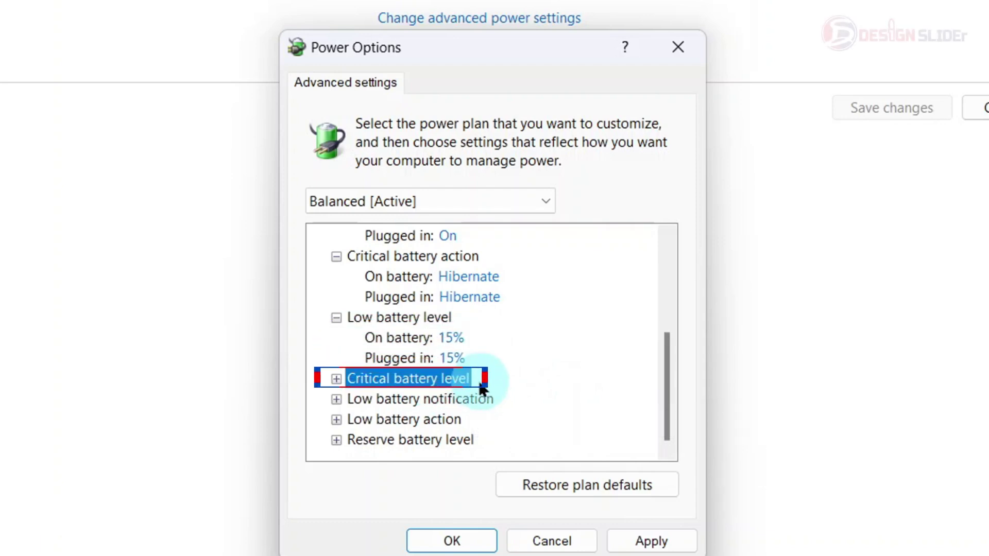
Step: Enter 2% as the Critical battery level for On battery and Plugged in
left_click(337, 378)
left_click(403, 399)
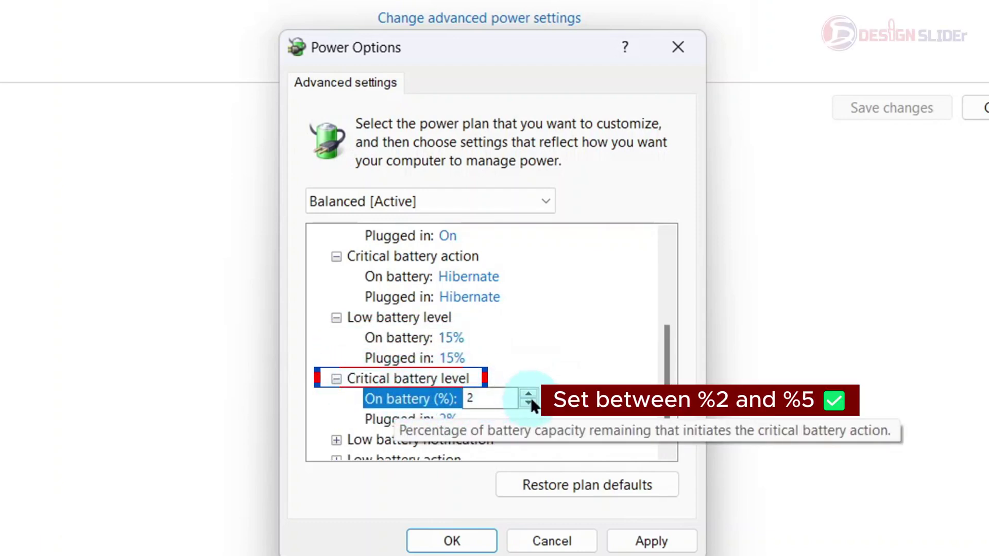
left_click(393, 418)
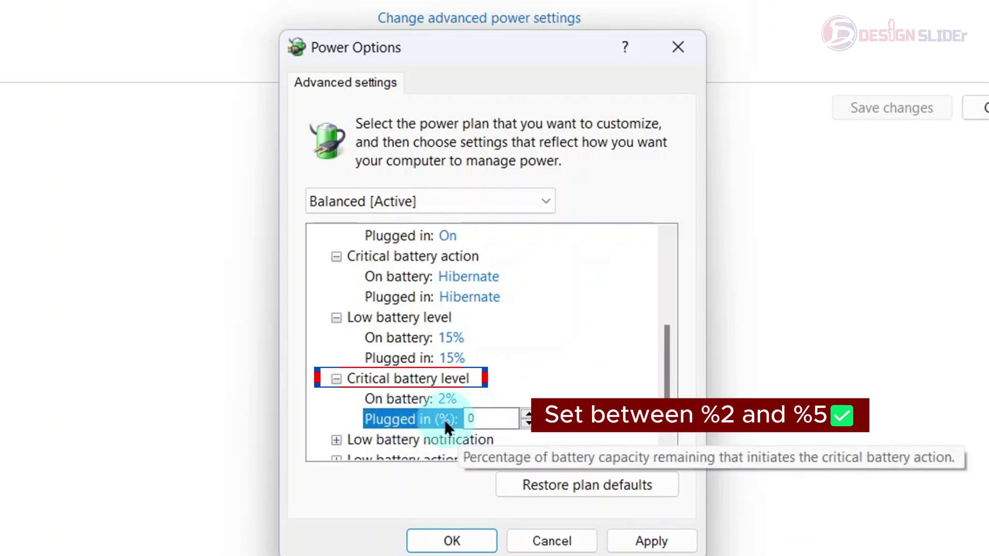
left_click(441, 439)
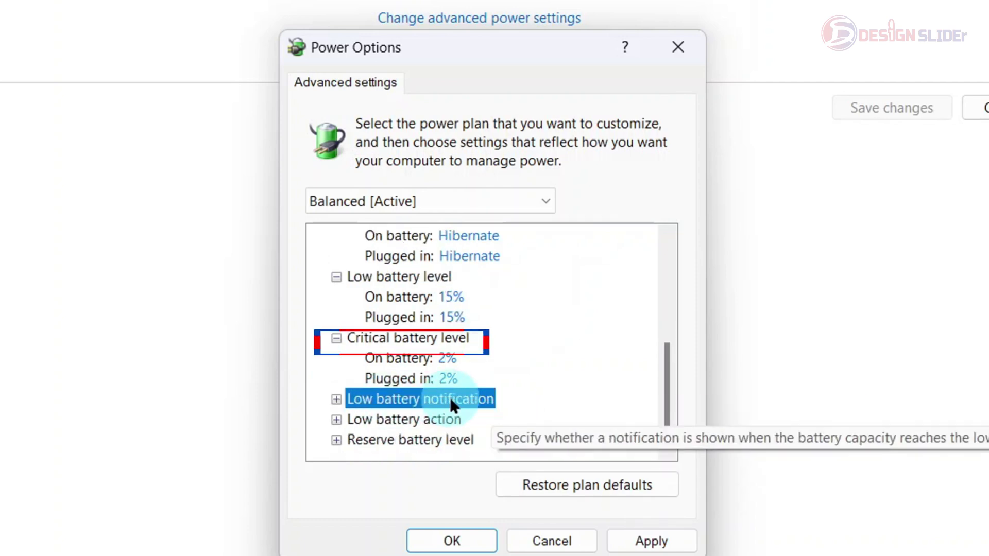
Step: Keep Low battery notification set to On for both On battery and Plugged in
left_click(336, 399)
left_click(389, 420)
left_click(499, 417)
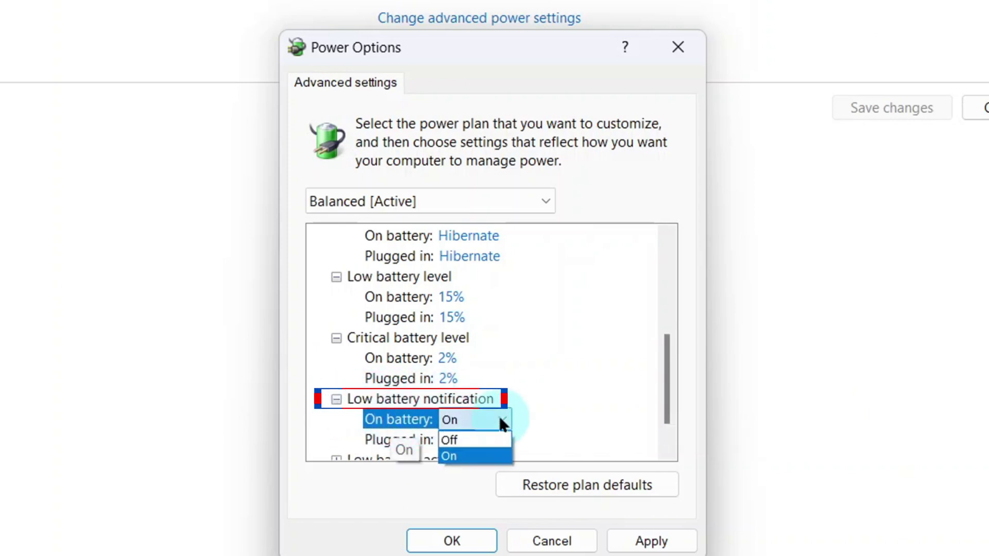
left_click(498, 416)
left_click(464, 440)
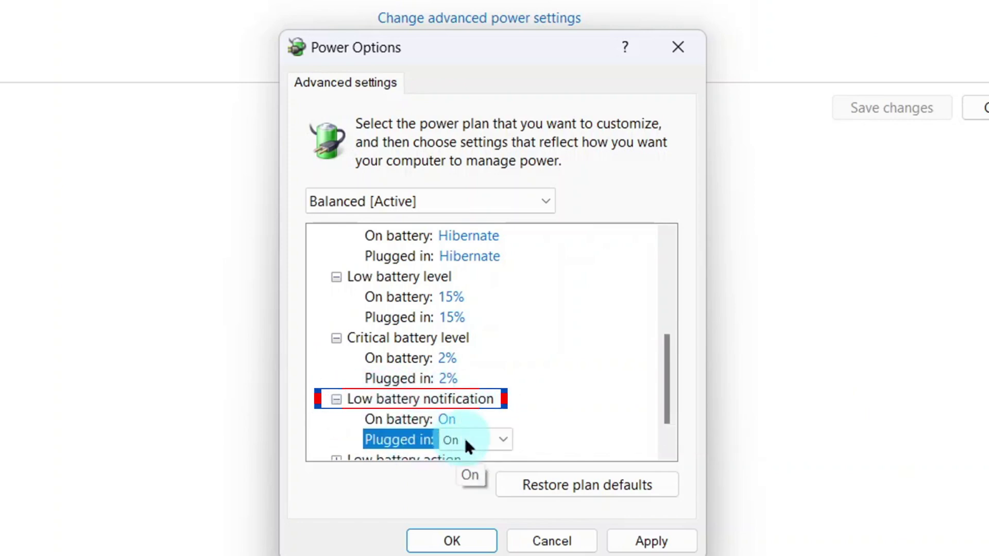
left_click(501, 439)
left_click(390, 423)
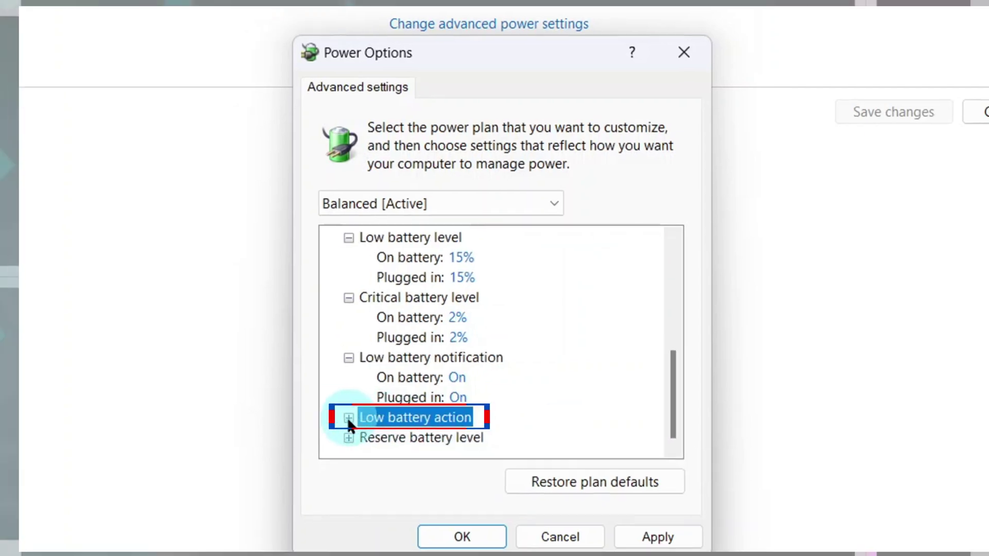
Step: Leave Low battery action at Do nothing for both On battery and Plugged in
left_click(336, 419)
left_click(555, 403)
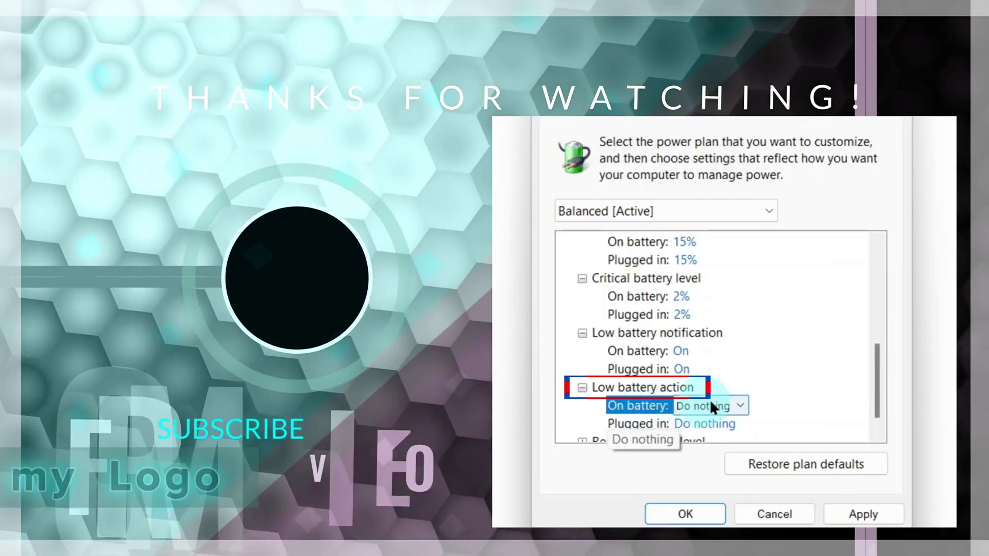
left_click(740, 404)
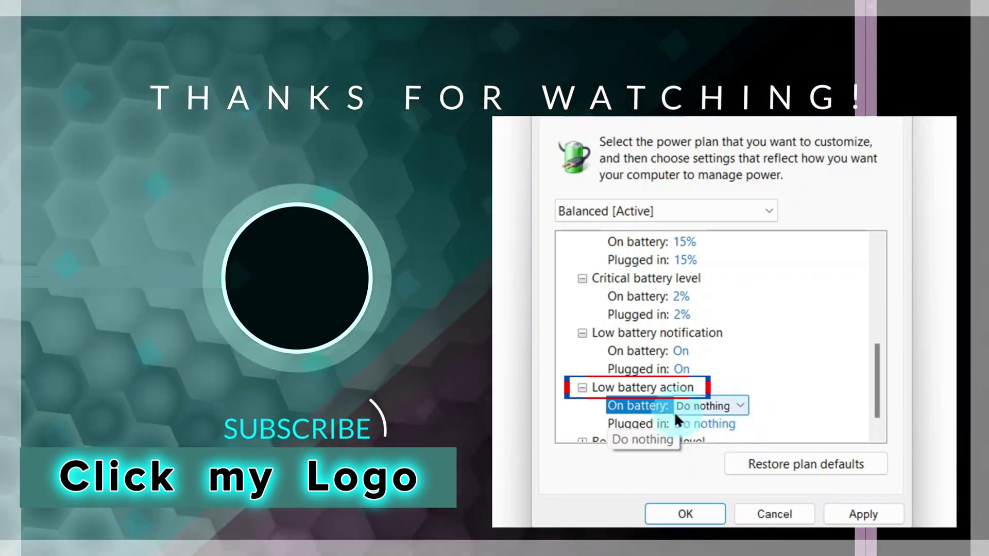
left_click(637, 423)
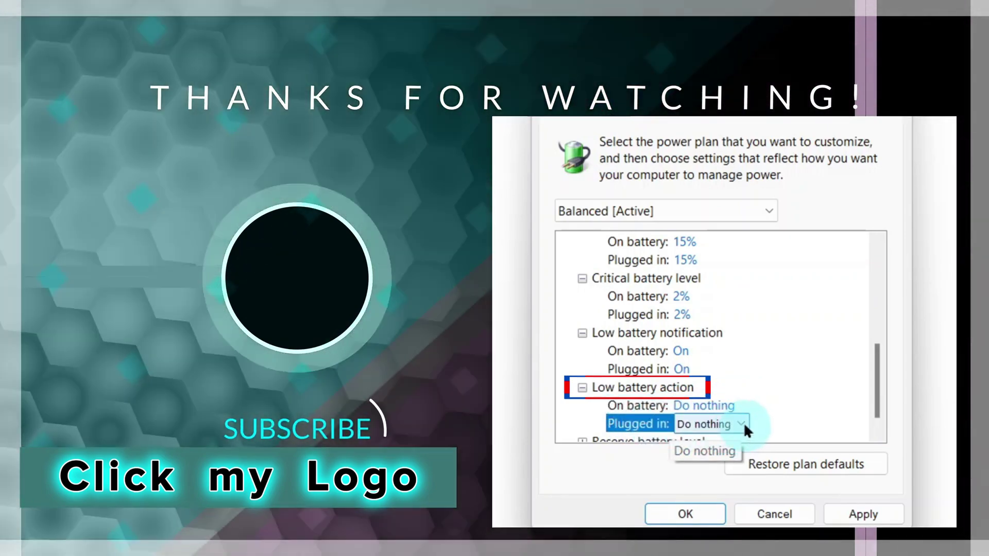
left_click(739, 423)
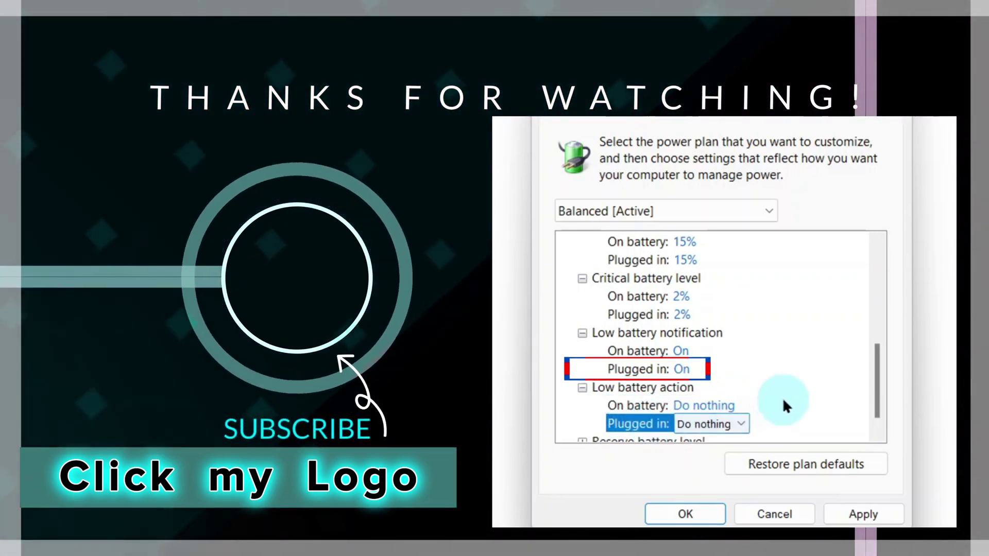
left_click(626, 441)
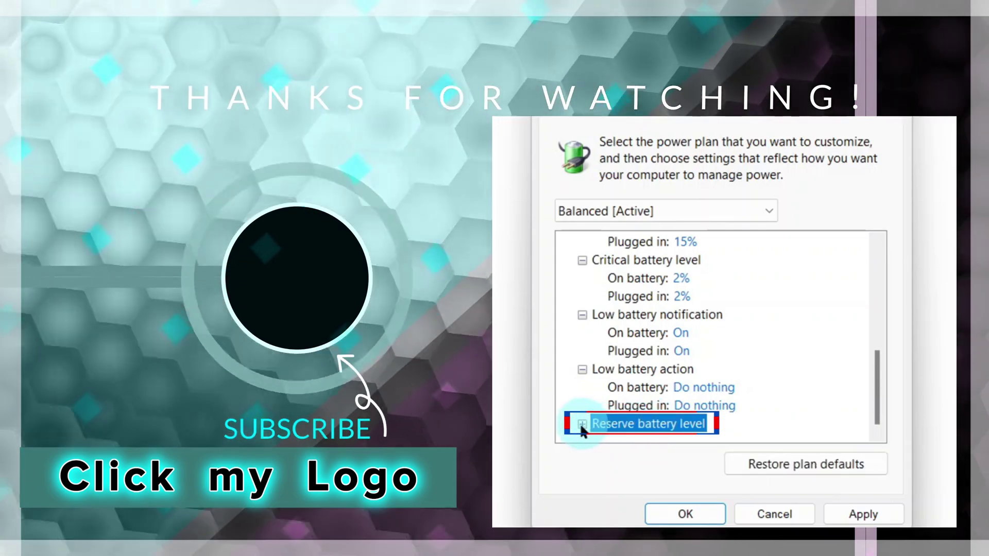
Step: Confirm Reserve battery level is 4% on battery and plugged in, then apply
left_click(581, 424)
left_click(629, 405)
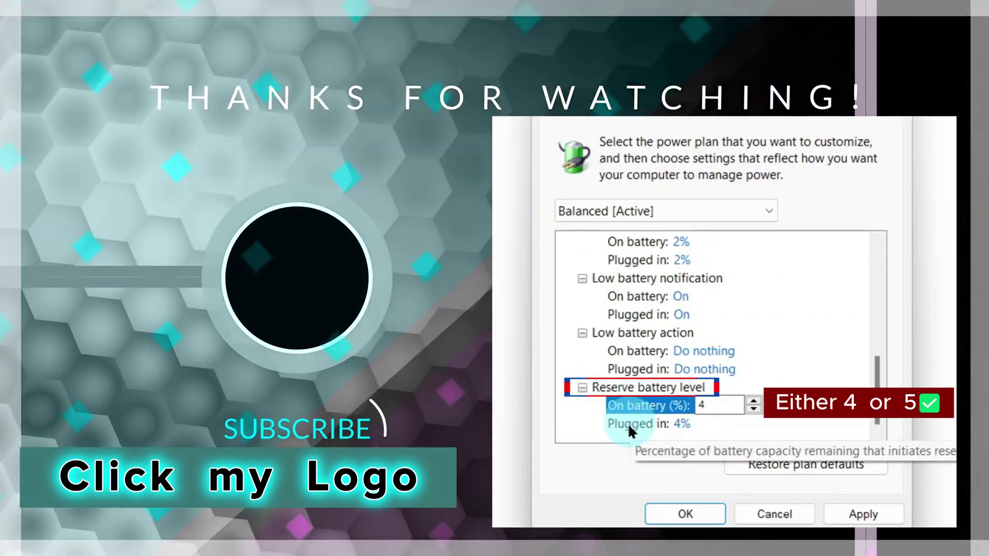
left_click(627, 423)
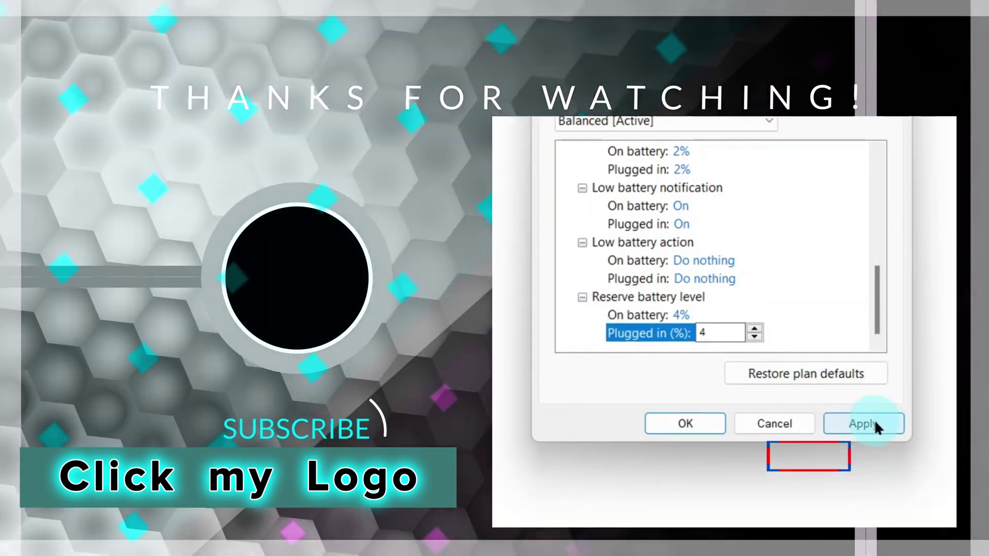
left_click(872, 419)
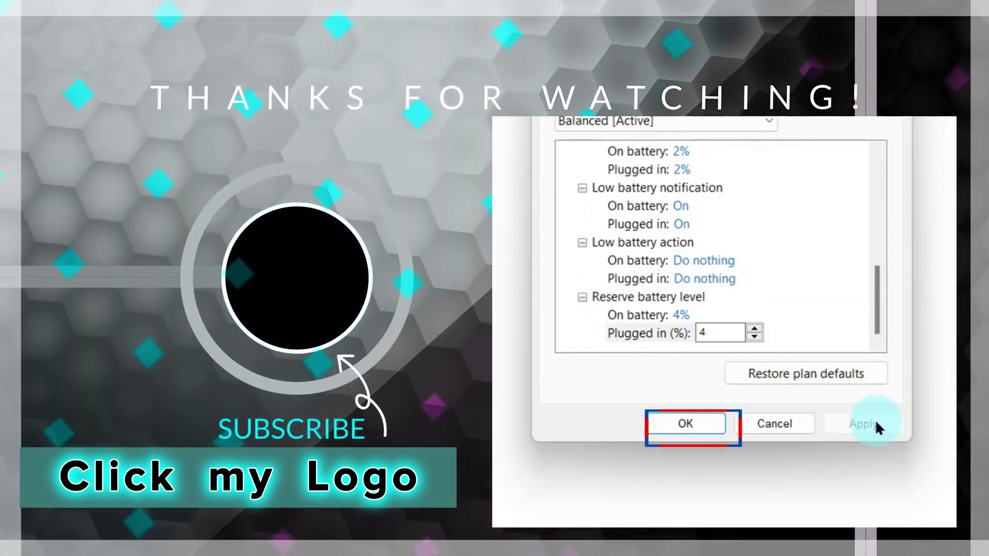